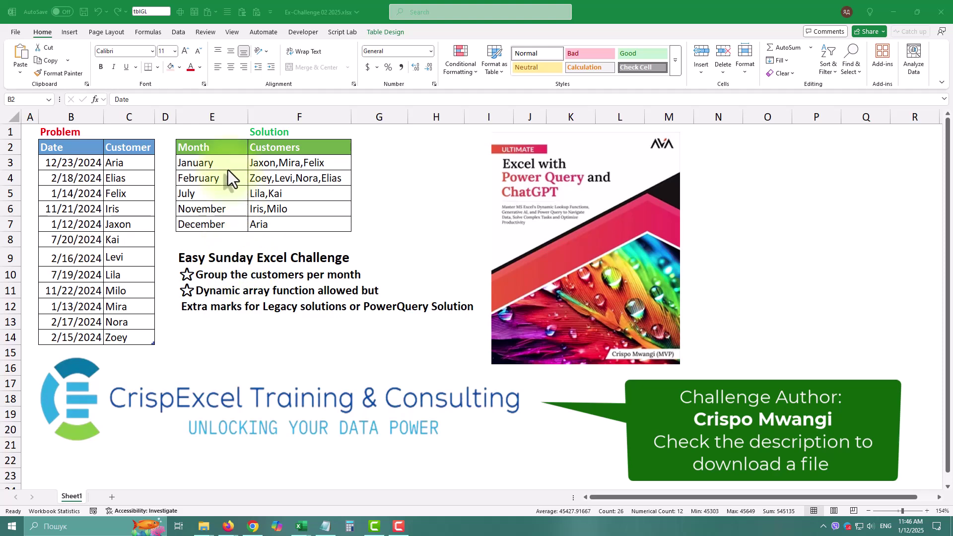
Step: Review the tblGL Date/Customer table and the month-grouped expected solution in E2:F7
key(ctrl+a)
ctrl+click(214, 165)
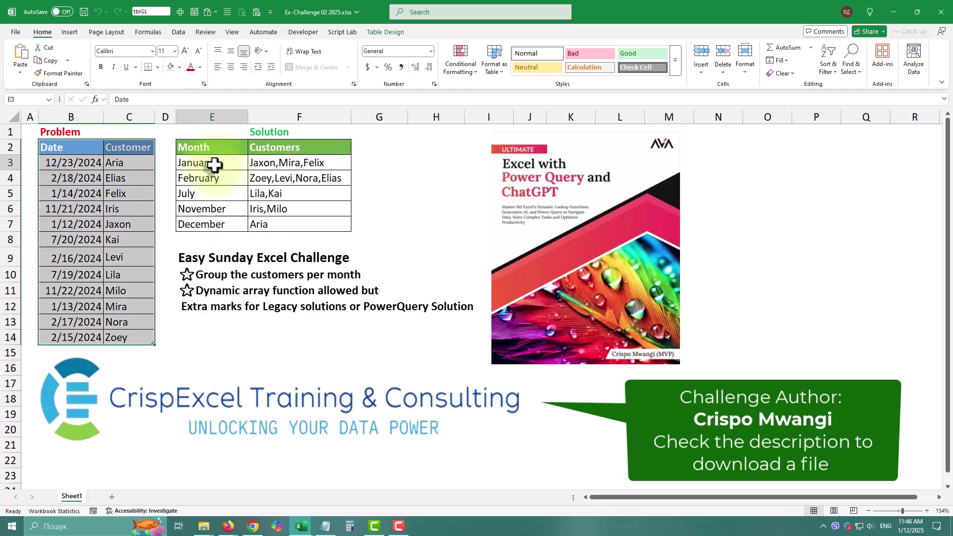
drag(214, 164, 296, 162)
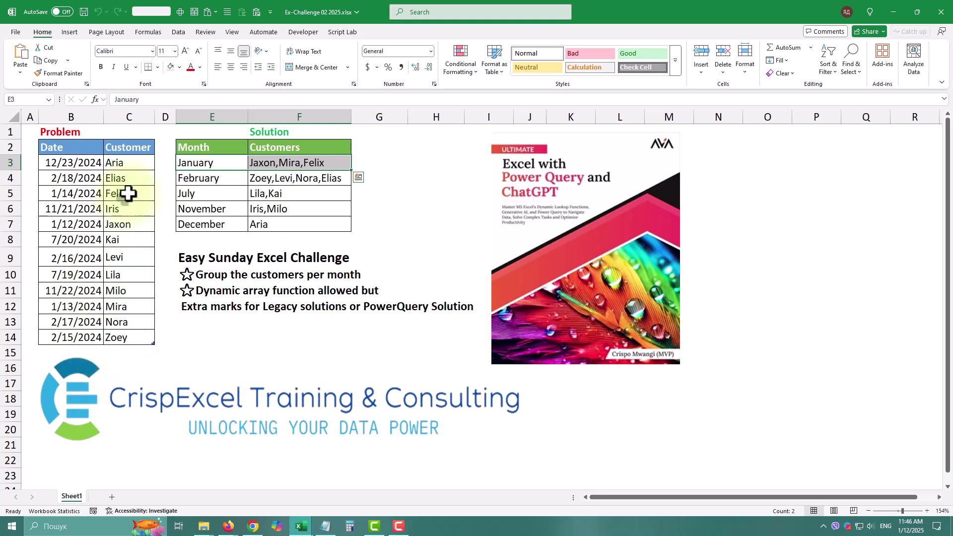
click(122, 162)
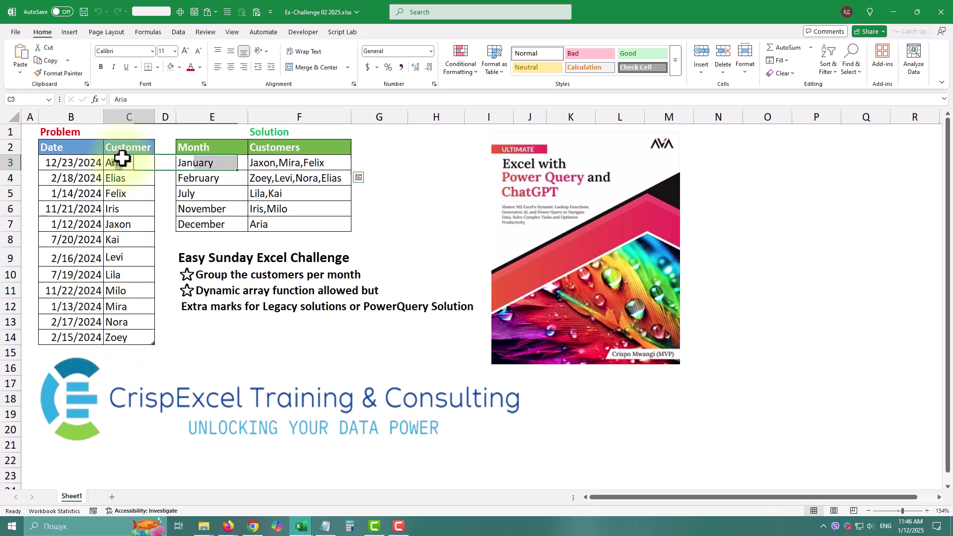
click(59, 144)
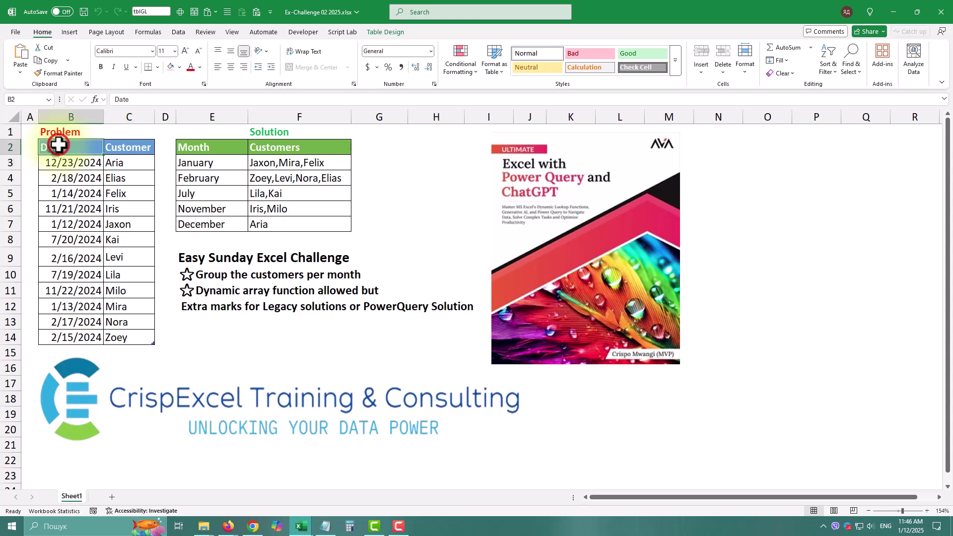
Step: Load the tblGL table into Power Query Editor with From Table/Range and inspect the first dates
click(176, 38)
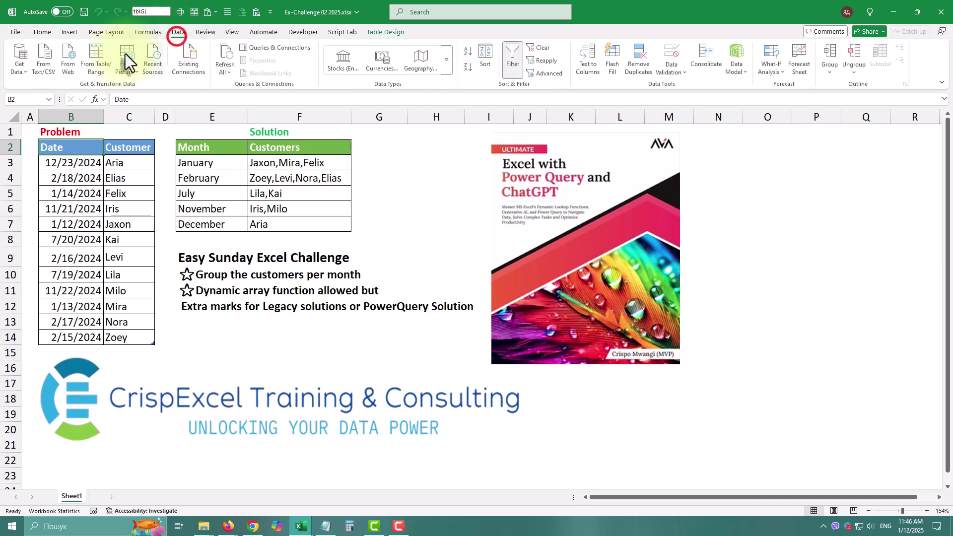
click(91, 58)
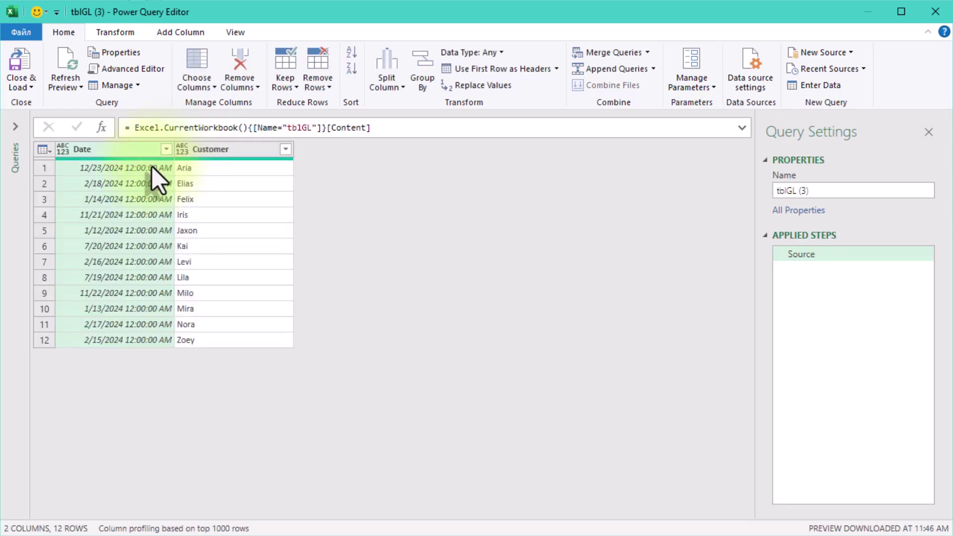
click(98, 169)
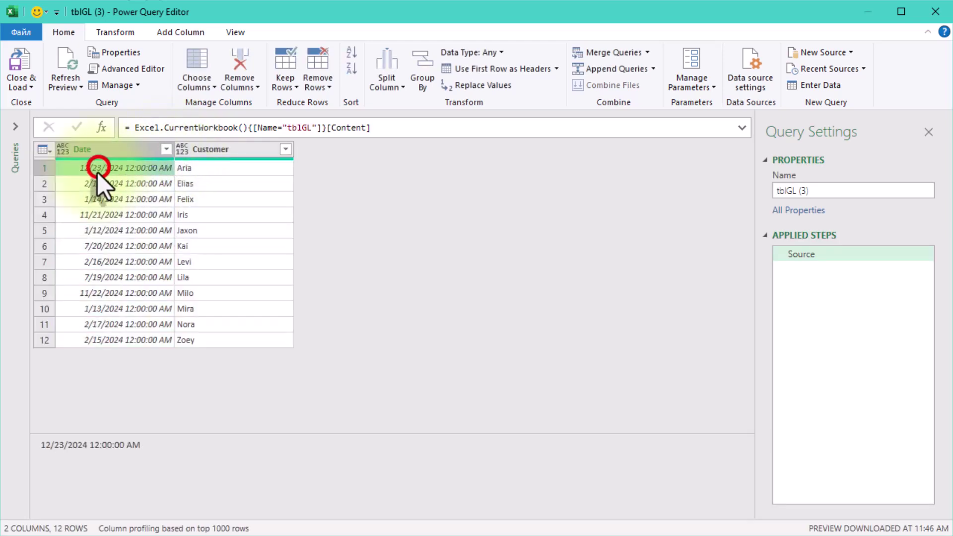
click(96, 185)
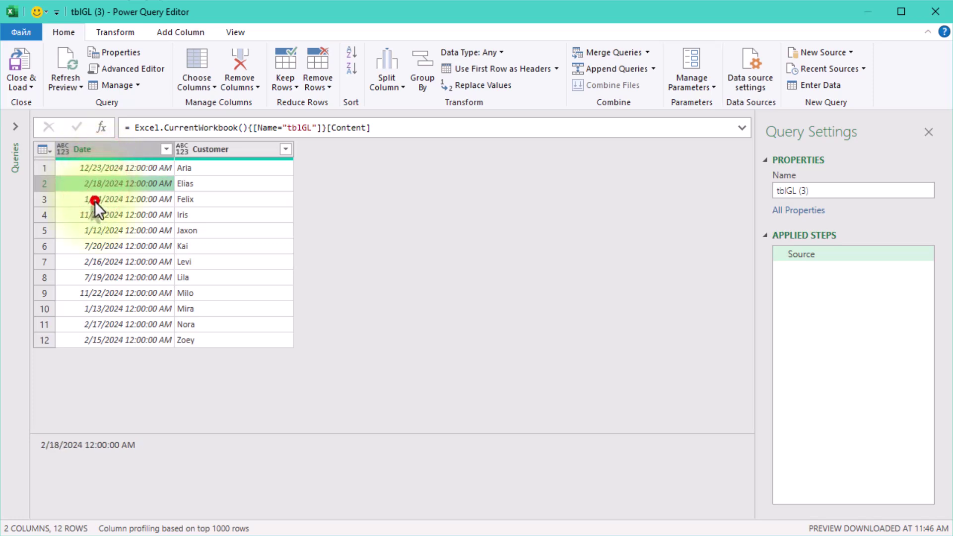
click(94, 200)
click(94, 216)
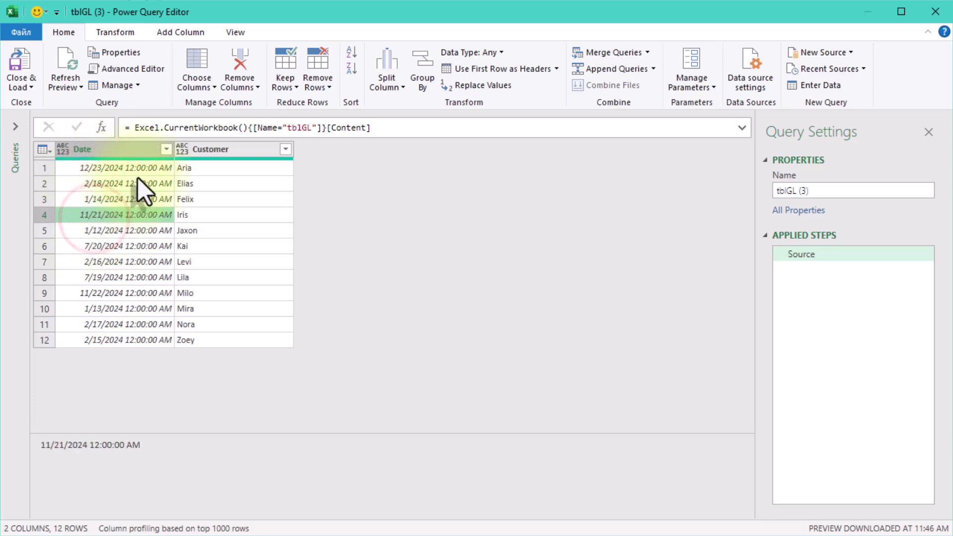
Step: Sort the Date column ascending, oldest first
click(164, 151)
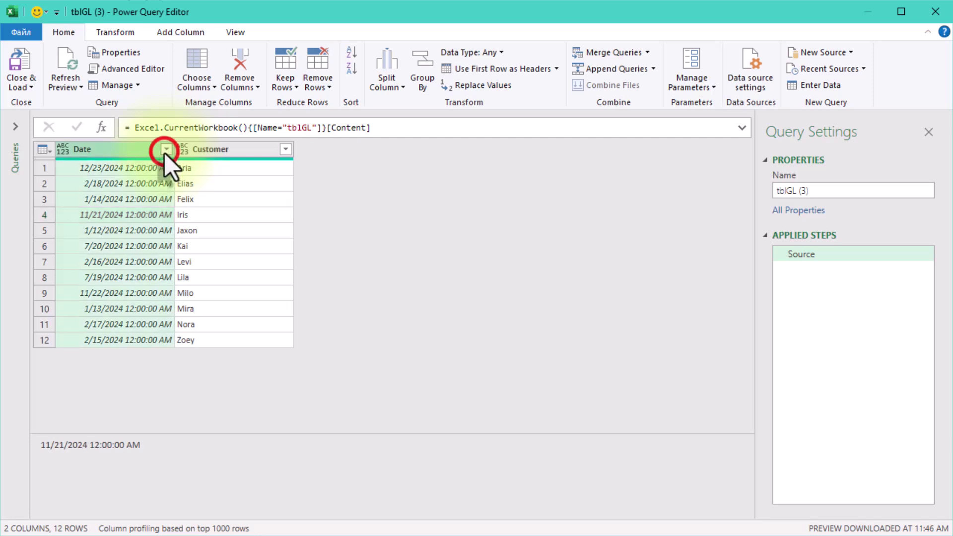
click(166, 149)
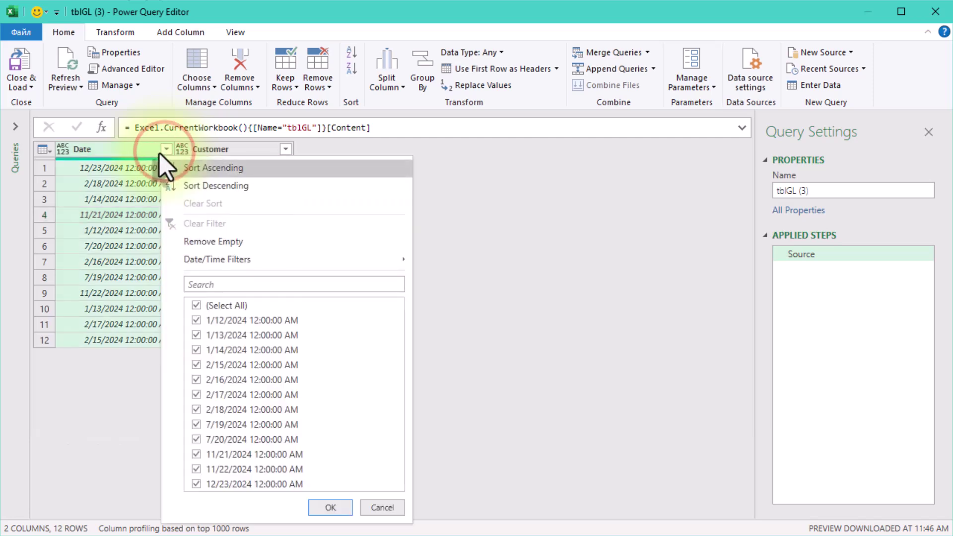
click(195, 169)
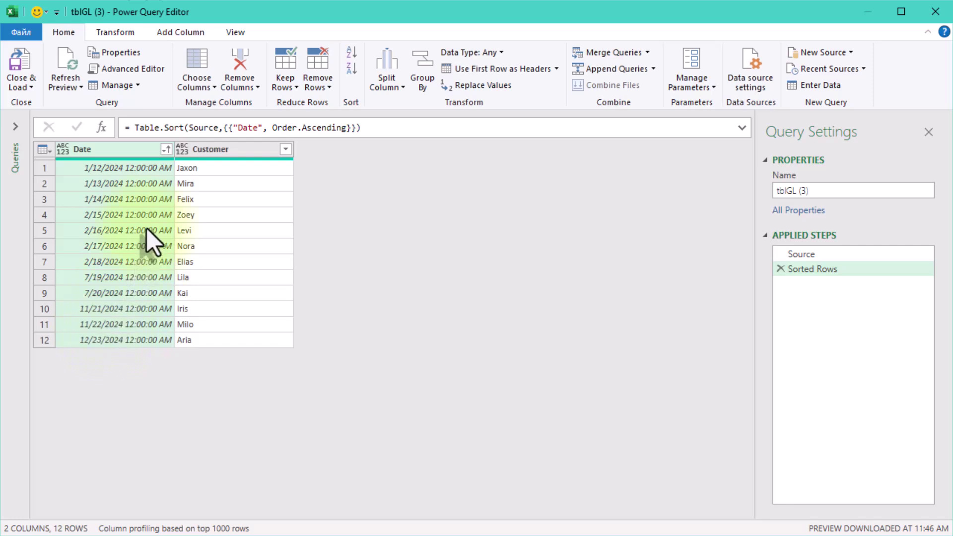
Step: Transform the Date column to Name of Month
right_click(122, 151)
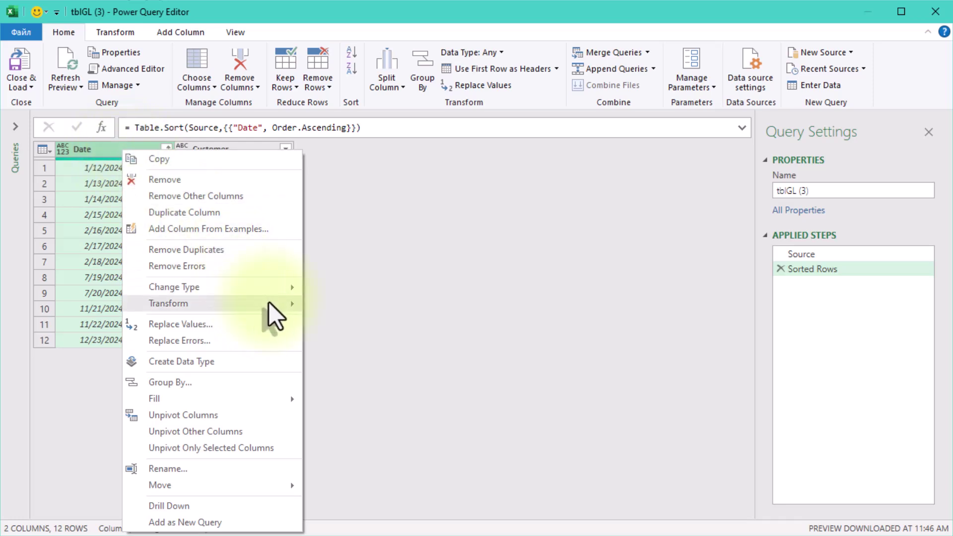
mouse_move(270, 303)
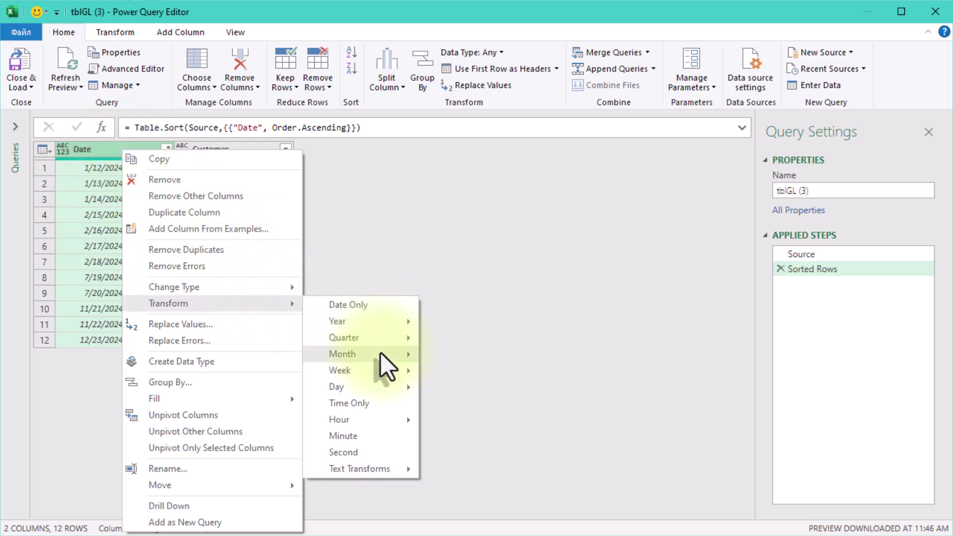
mouse_move(382, 355)
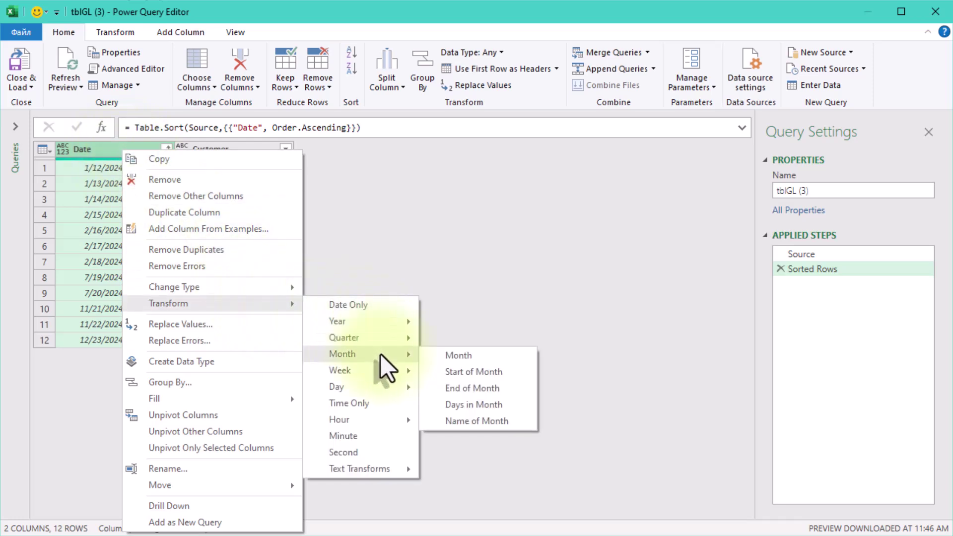
click(439, 422)
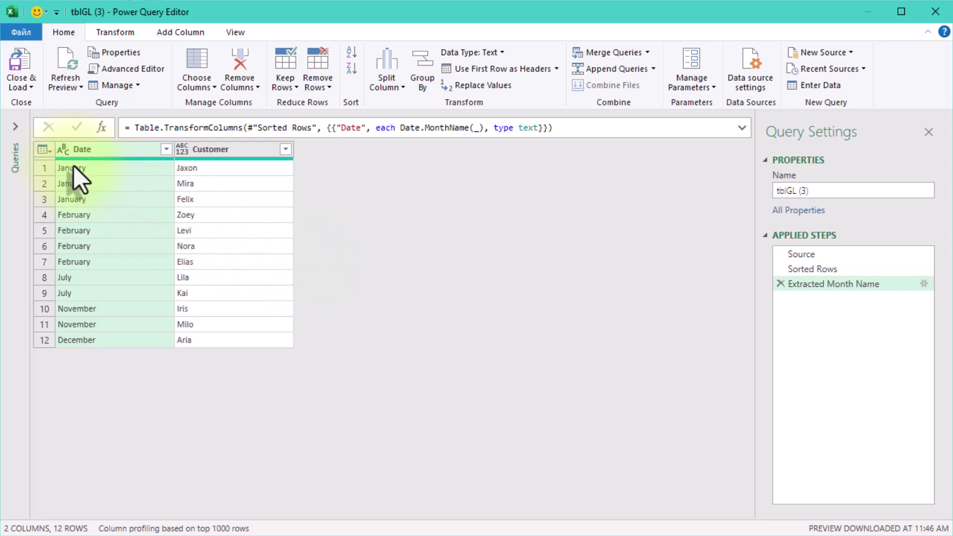
Step: Rename the converted column to 'Month'
double_click(78, 150)
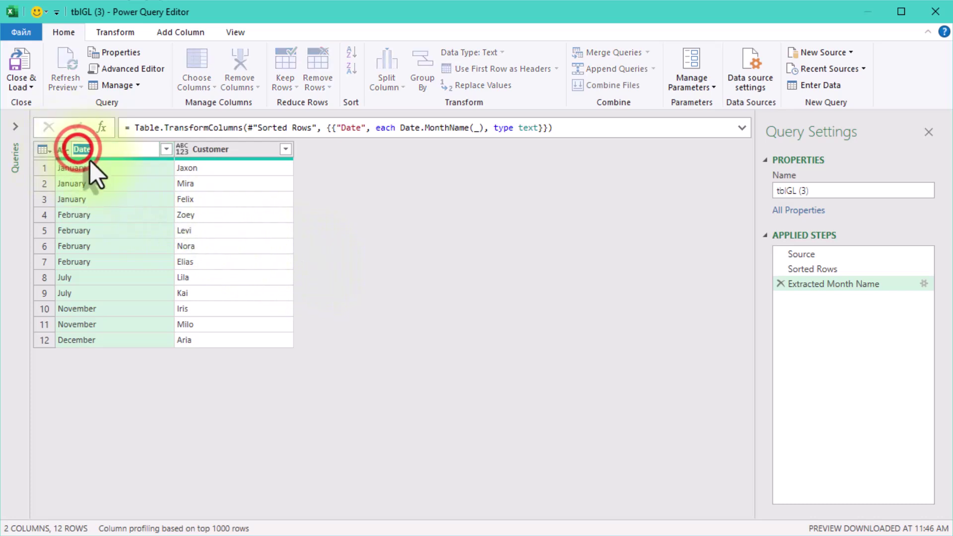
text(Month)
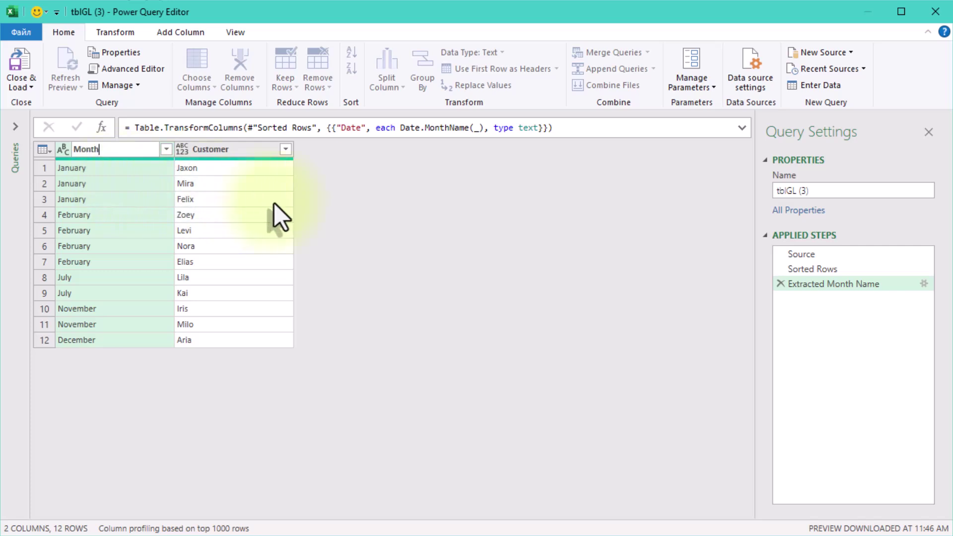
click(460, 213)
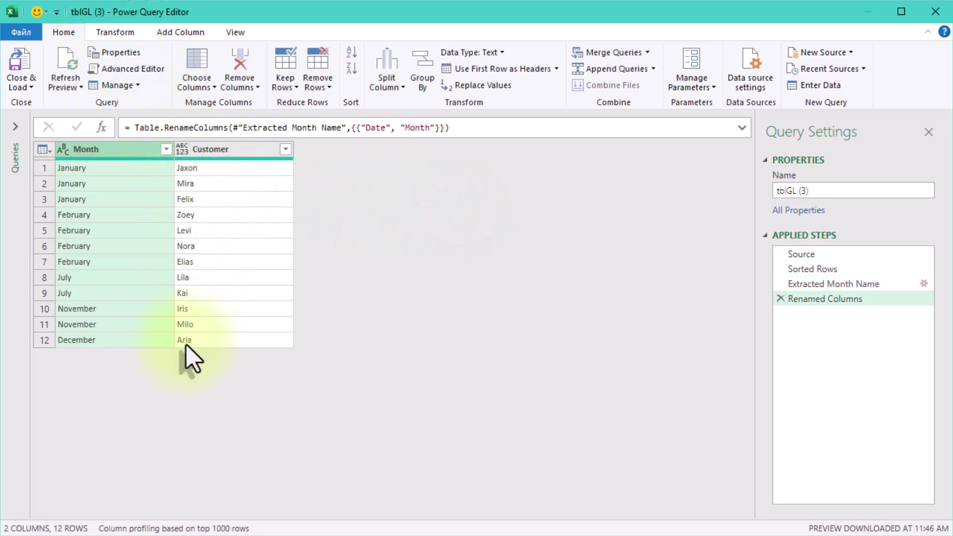
Step: Group by Month into a new column named 'Customers' using the All Rows operation
click(129, 31)
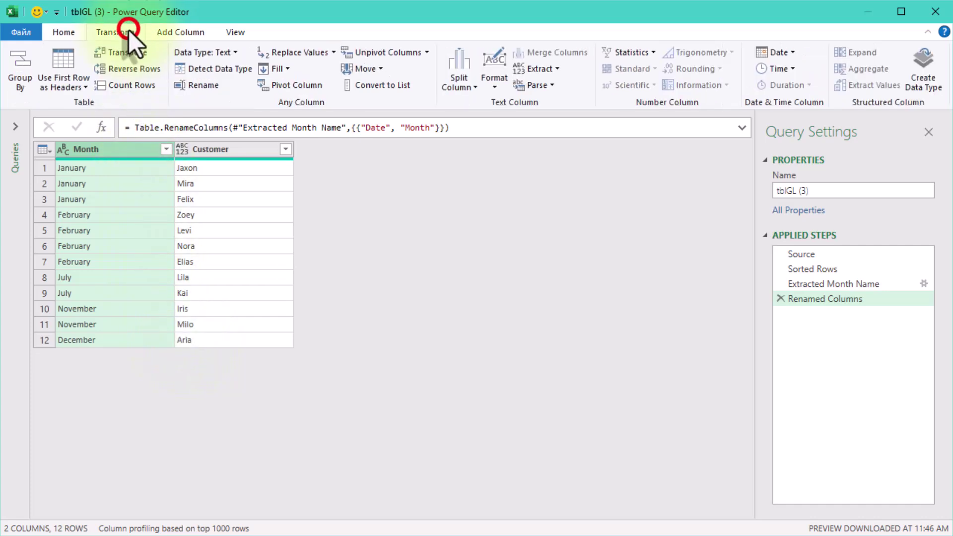
click(19, 66)
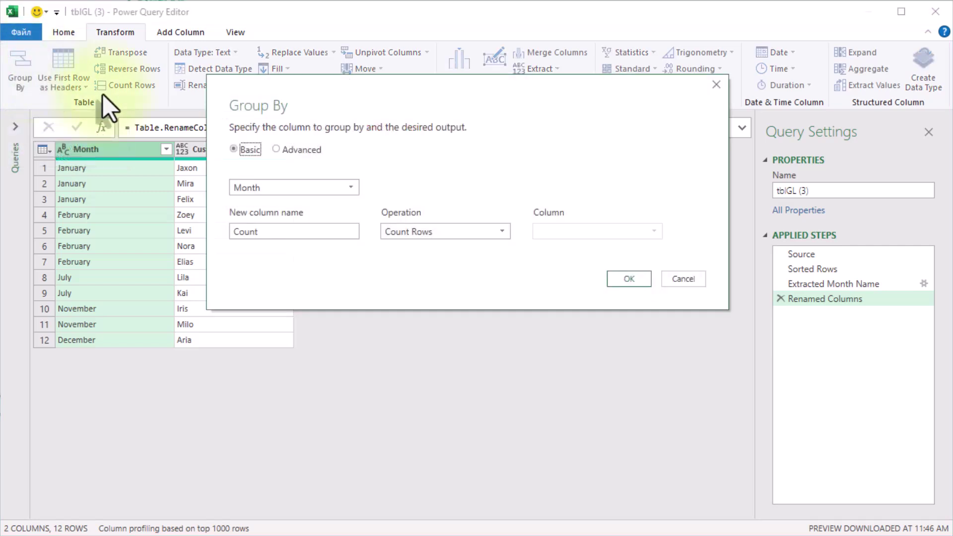
click(273, 231)
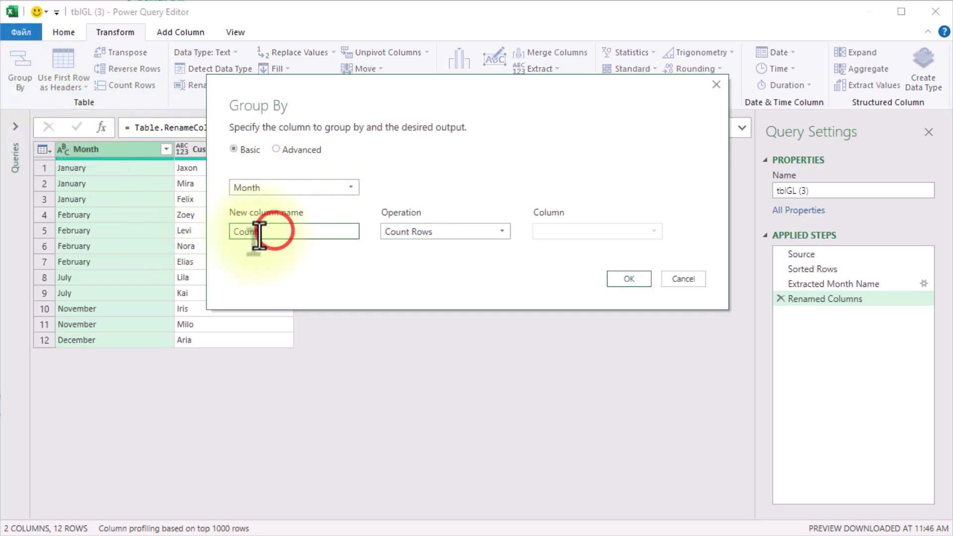
drag(271, 233, 212, 226)
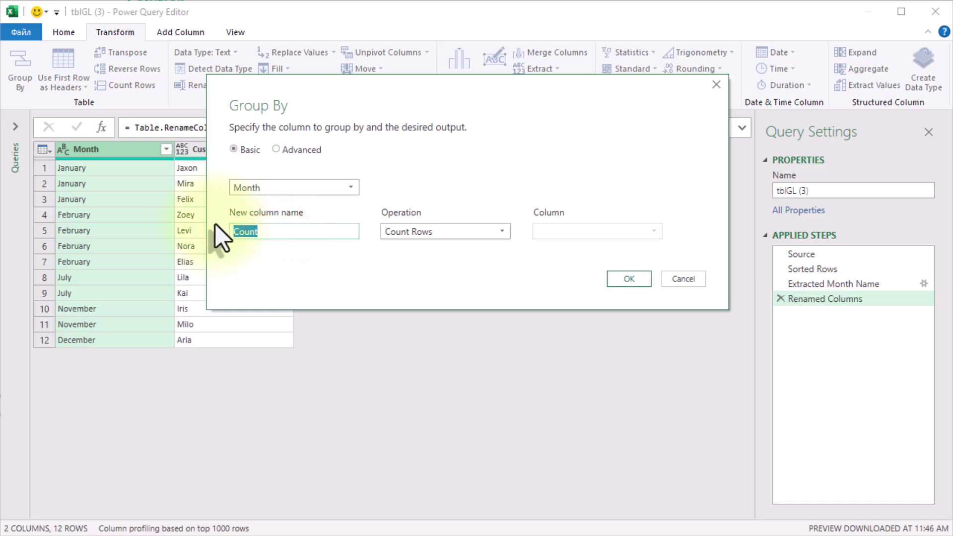
text(Customers)
click(439, 232)
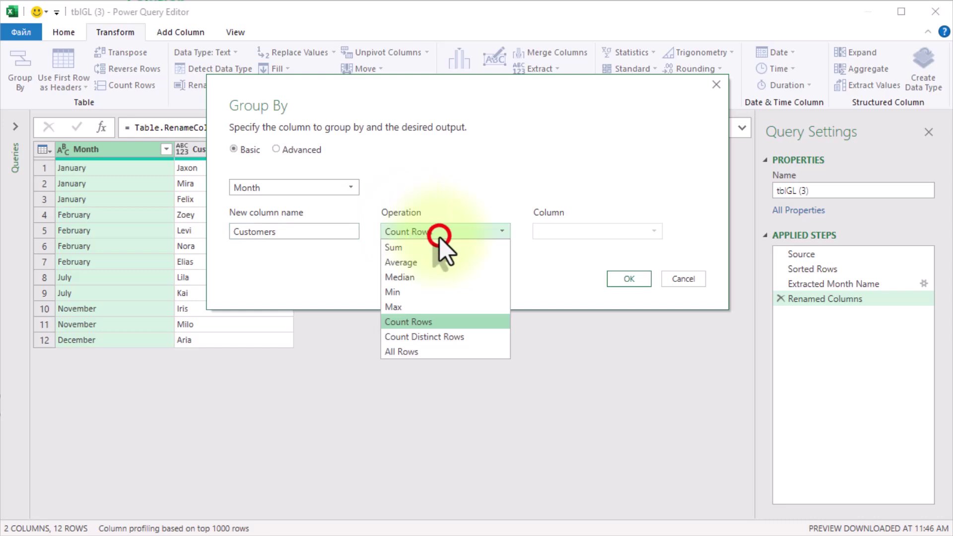
click(398, 352)
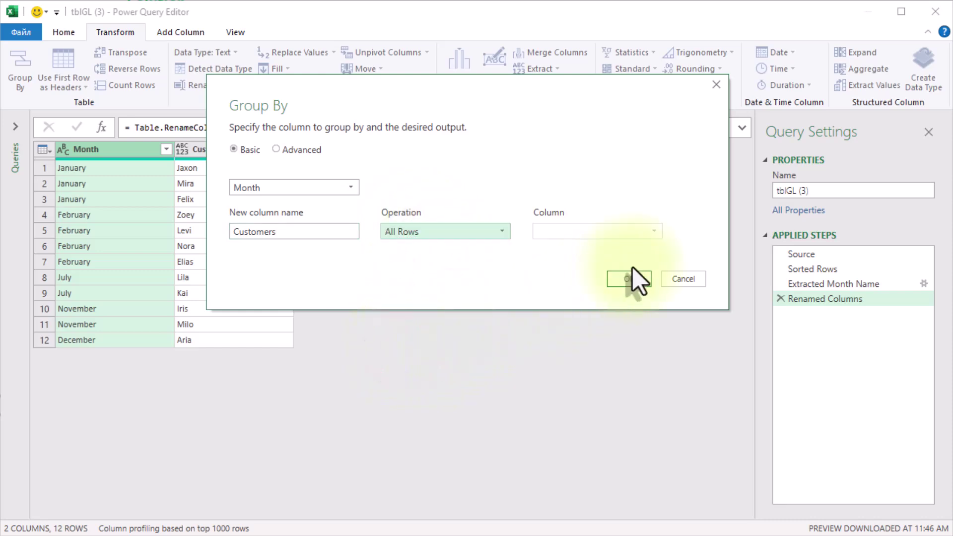
click(635, 282)
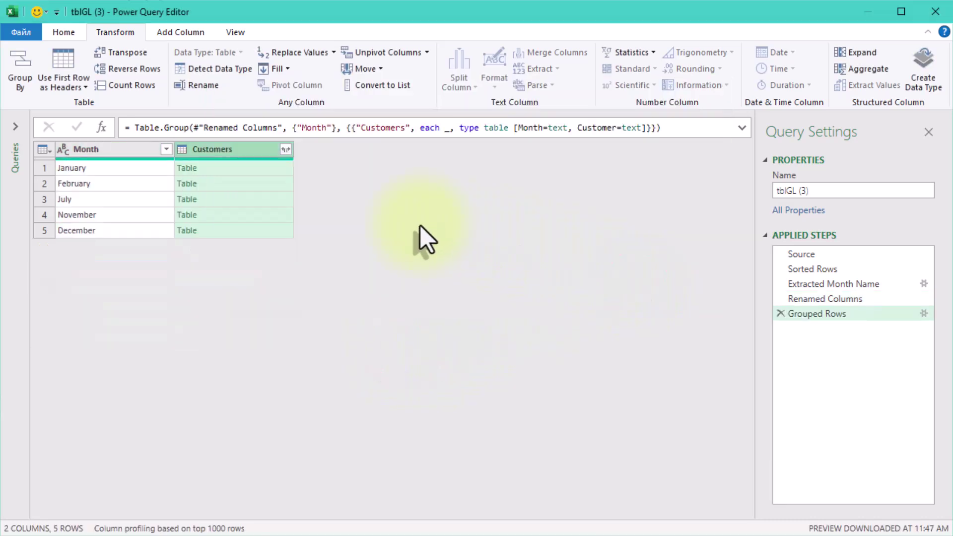
Step: Preview the nested Customers tables for January, July and November
click(225, 168)
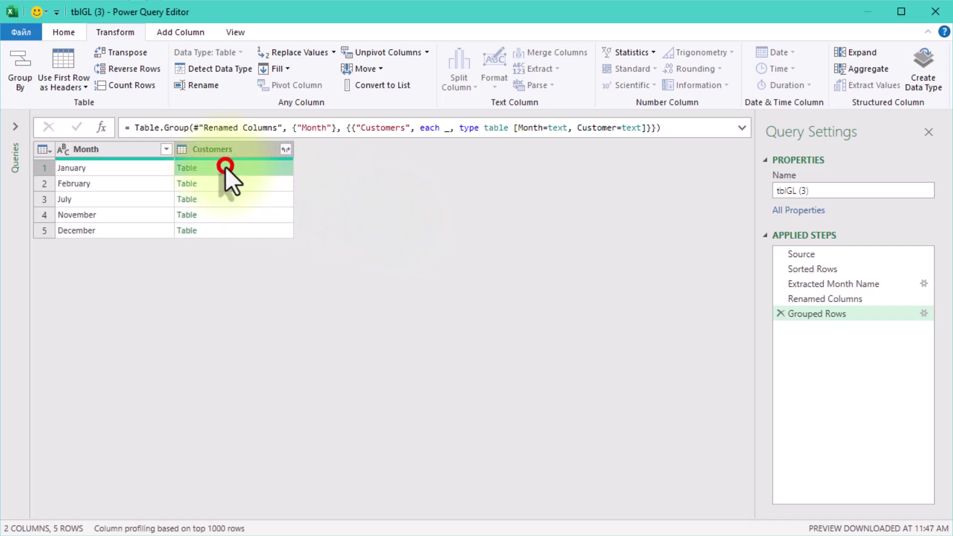
click(221, 182)
click(226, 201)
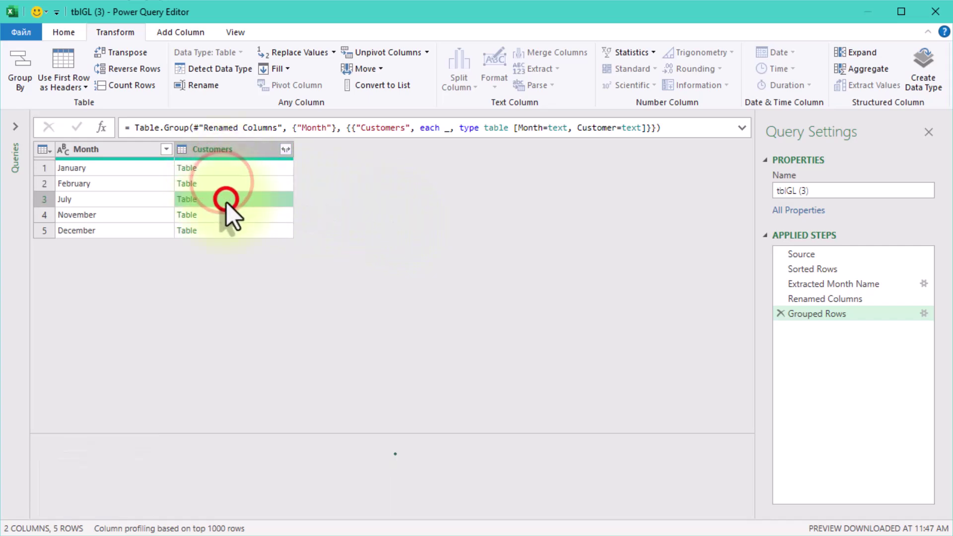
click(226, 216)
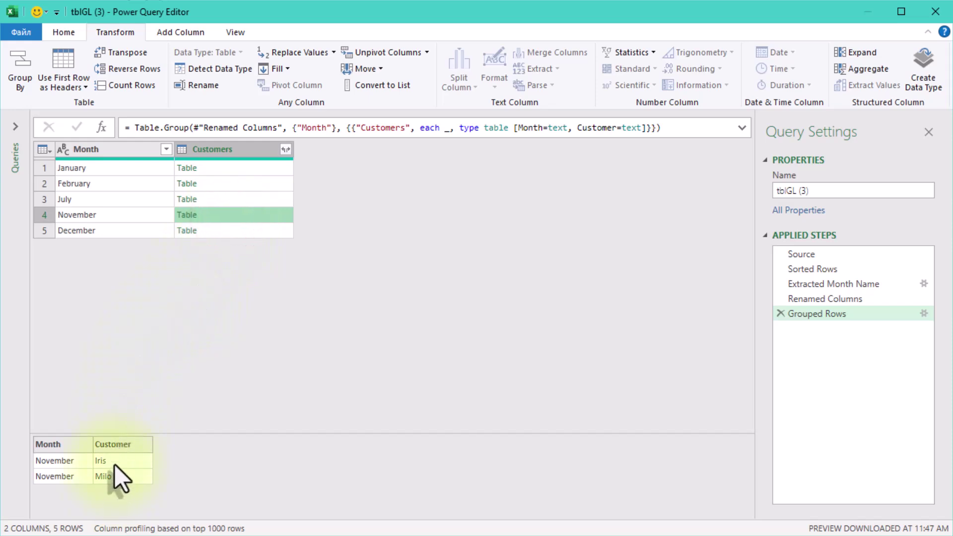
click(372, 217)
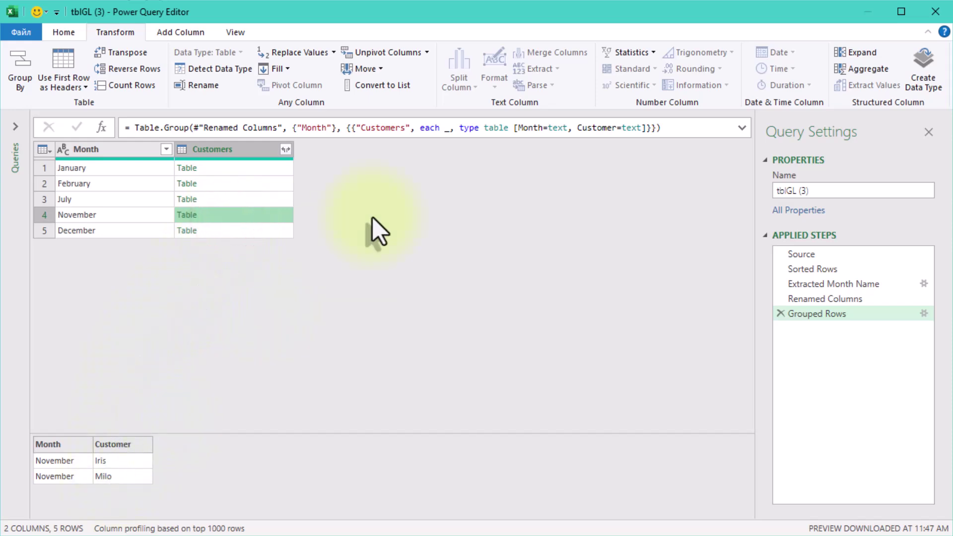
Step: Replace the table type in the Grouped Rows formula with _[Customer], then check the name lists
click(734, 131)
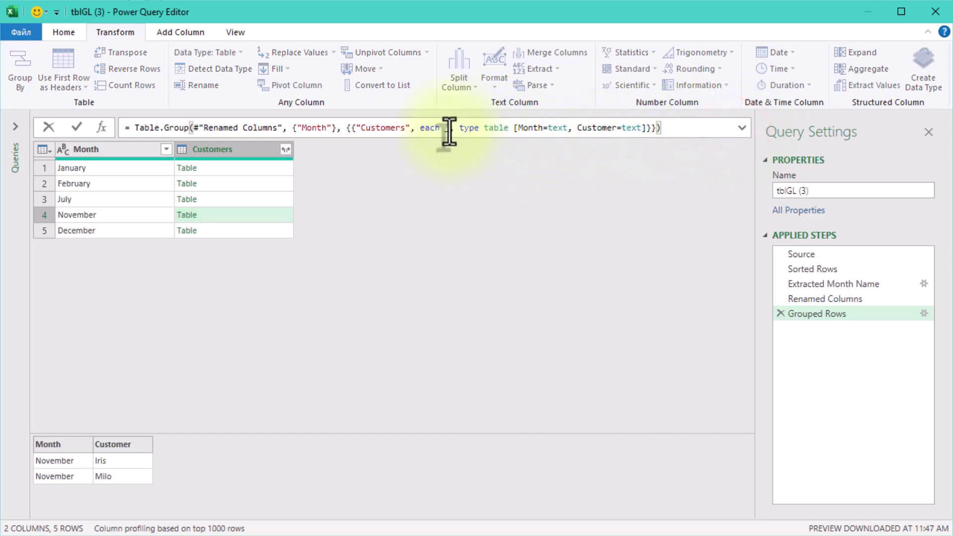
drag(449, 129, 644, 128)
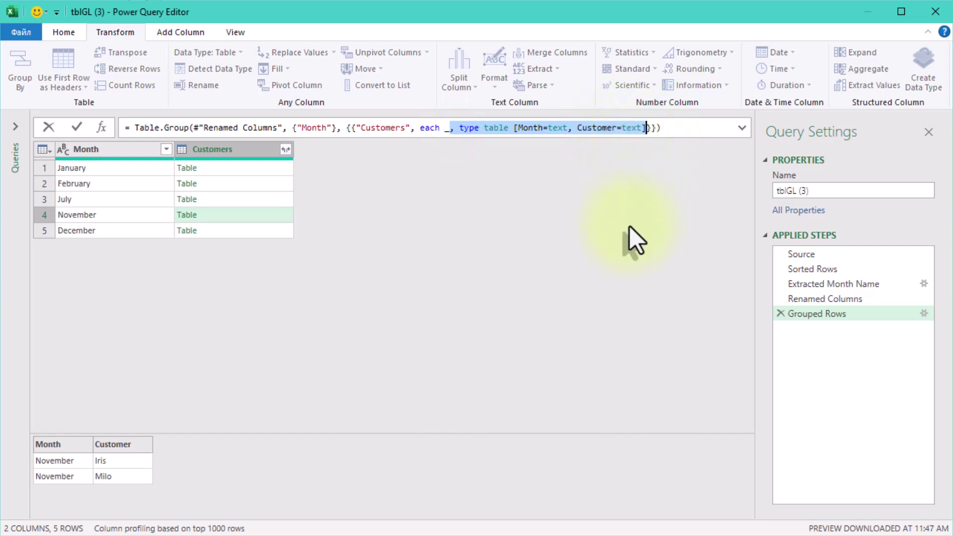
key(Delete)
text([Custo)
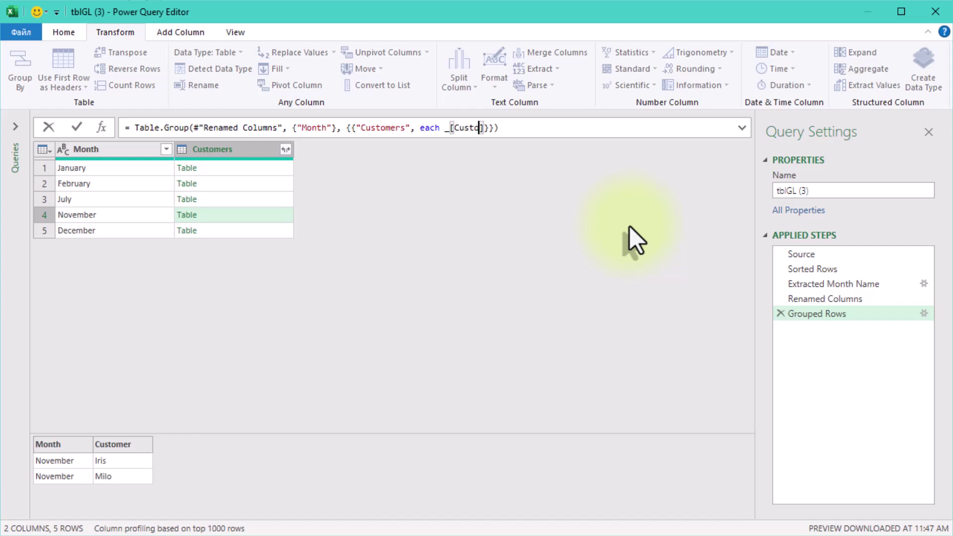
text(mer)
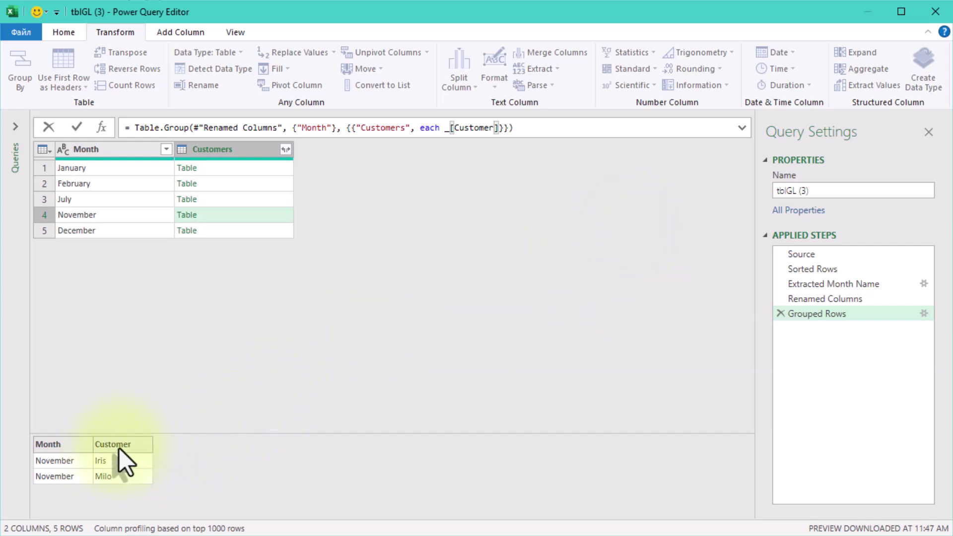
click(461, 266)
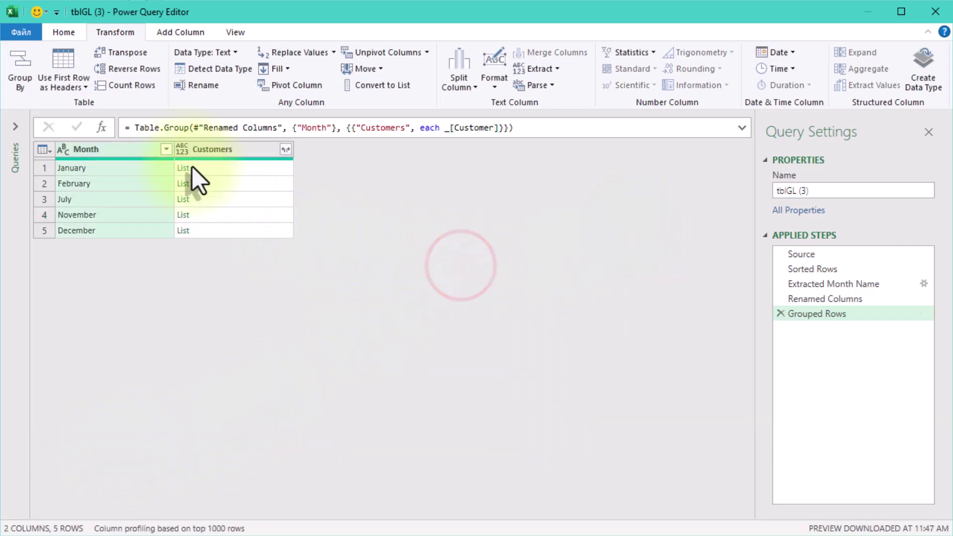
click(204, 169)
click(204, 187)
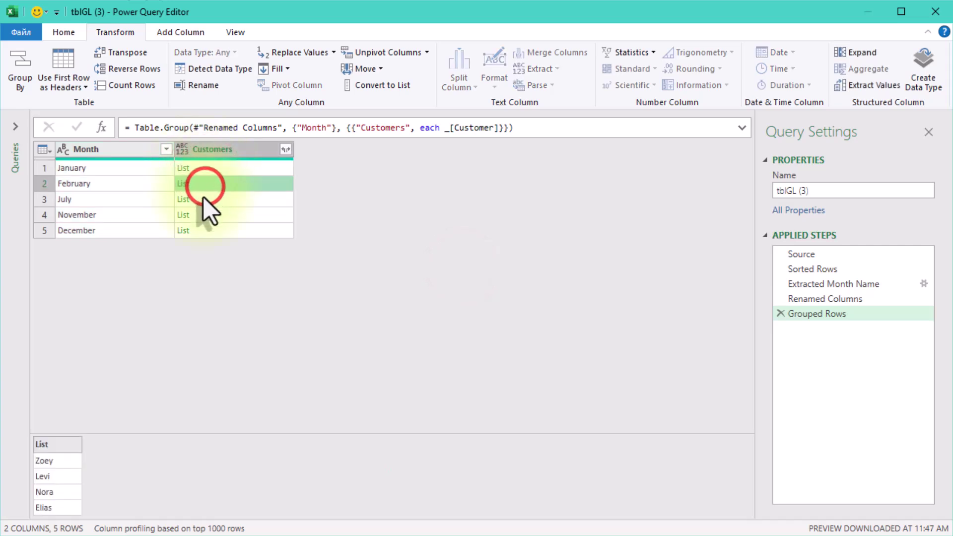
click(207, 202)
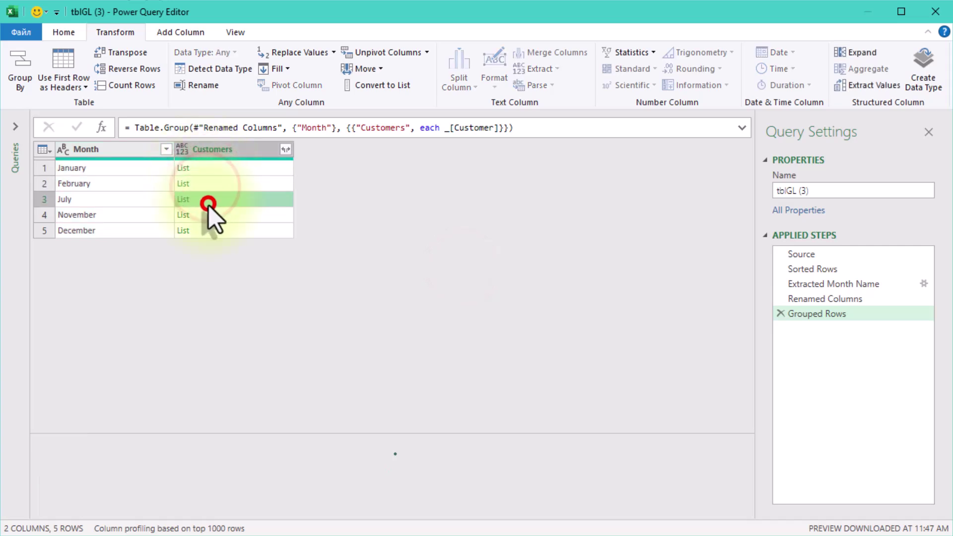
Step: Change the Grouped Rows formula to Text.Combine(_[Customer],",") so names are comma-separated
click(442, 128)
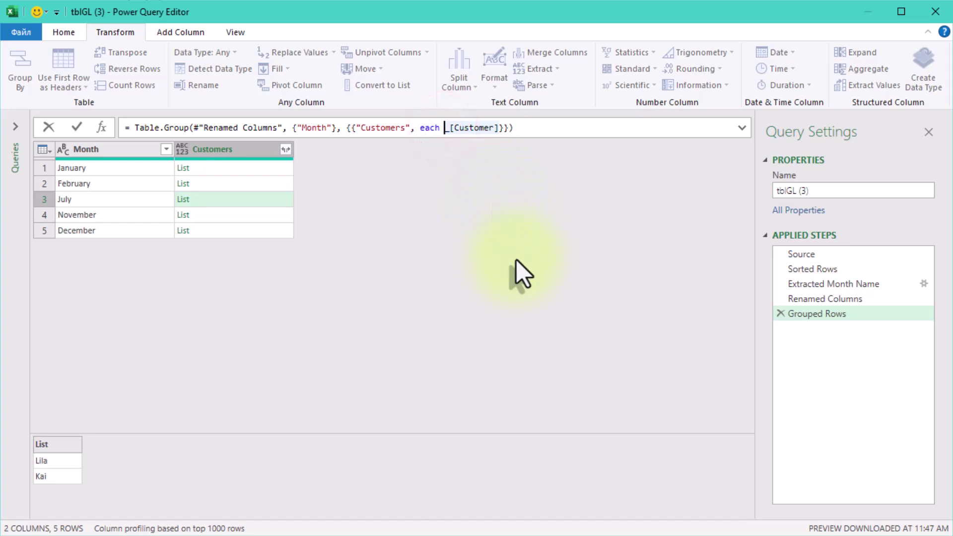
text(T)
text(ext.C)
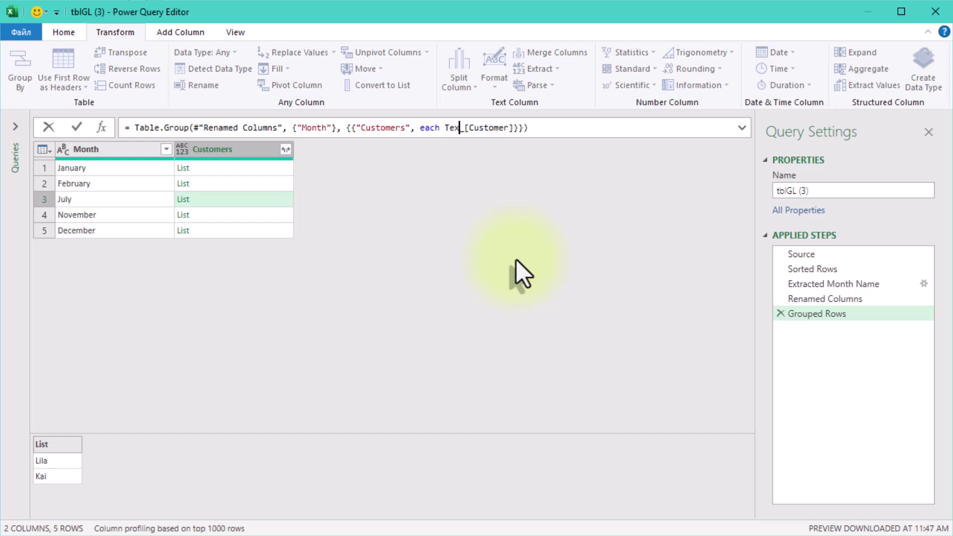
text(ombine)
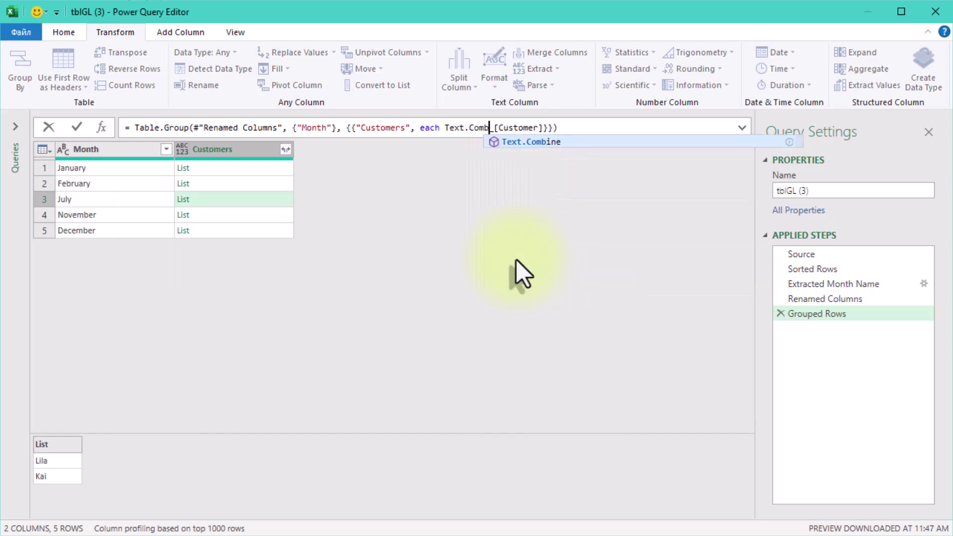
text(()
key(Right)
key(Right)
key(Right)
key(Right)
key(Right)
key(Right)
key(Right)
key(Right)
key(Right)
key(Right)
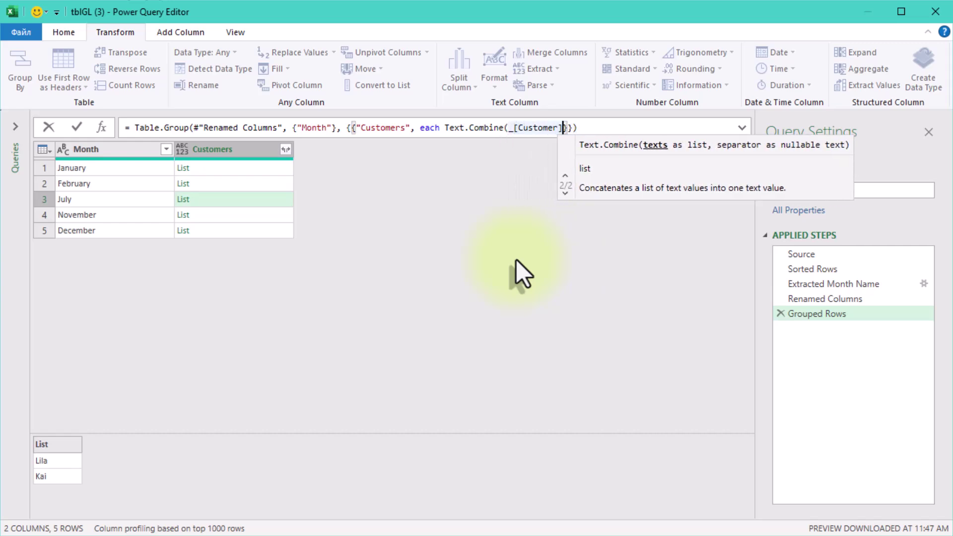
key(Right)
text(,)
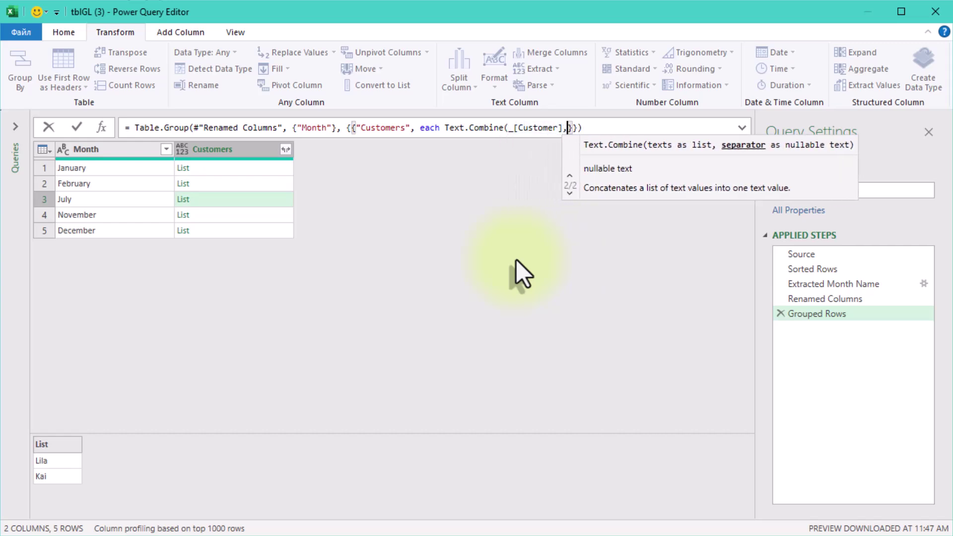
text(",)
key(BackSpace)
text(,)
key(Right)
text())
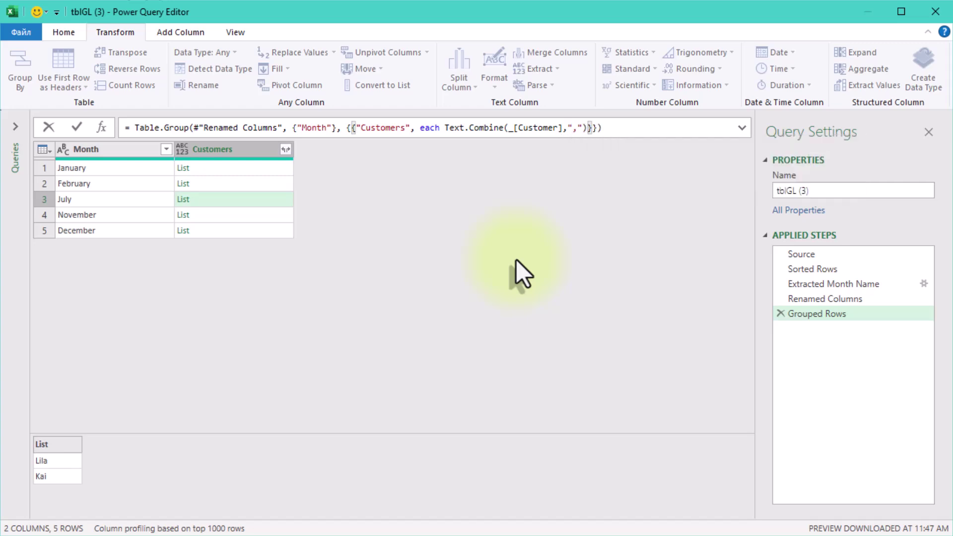
click(514, 256)
click(216, 168)
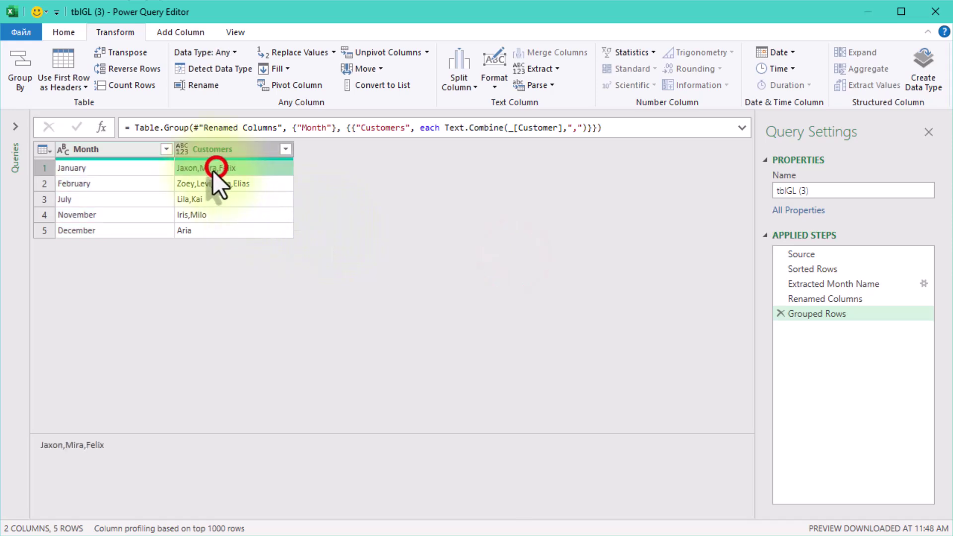
click(213, 184)
click(211, 200)
click(206, 215)
click(204, 231)
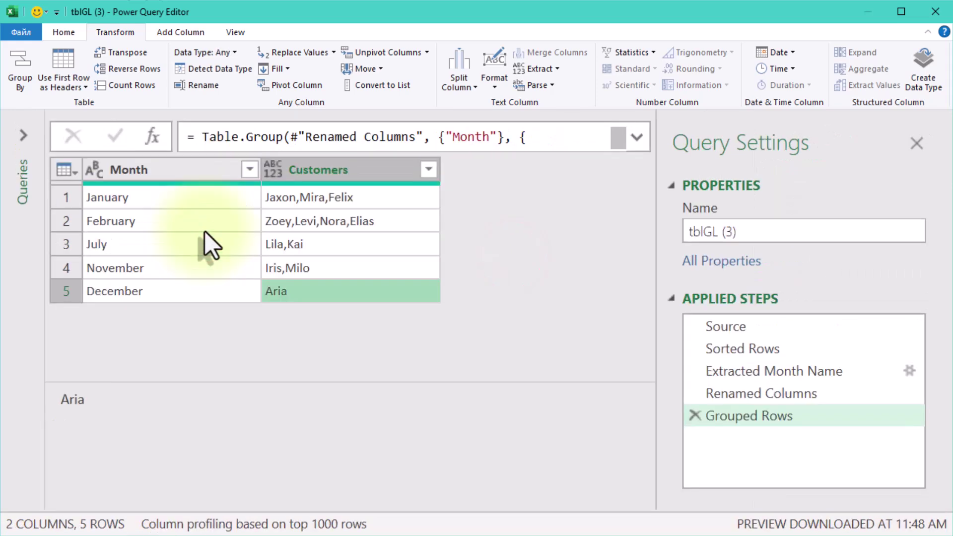